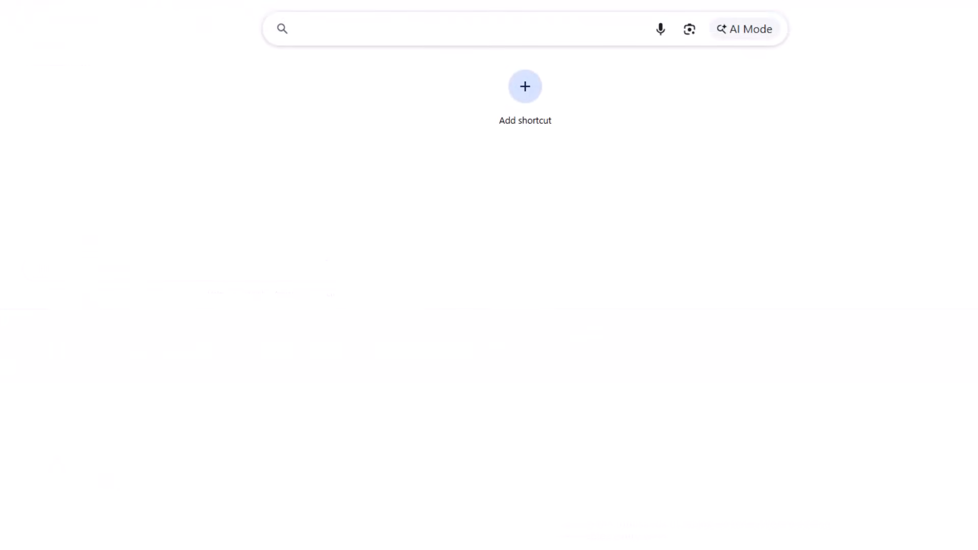
Go to data.census and add the geography filter All Census Tracts within Delaware in its advanced search
type("data.census")
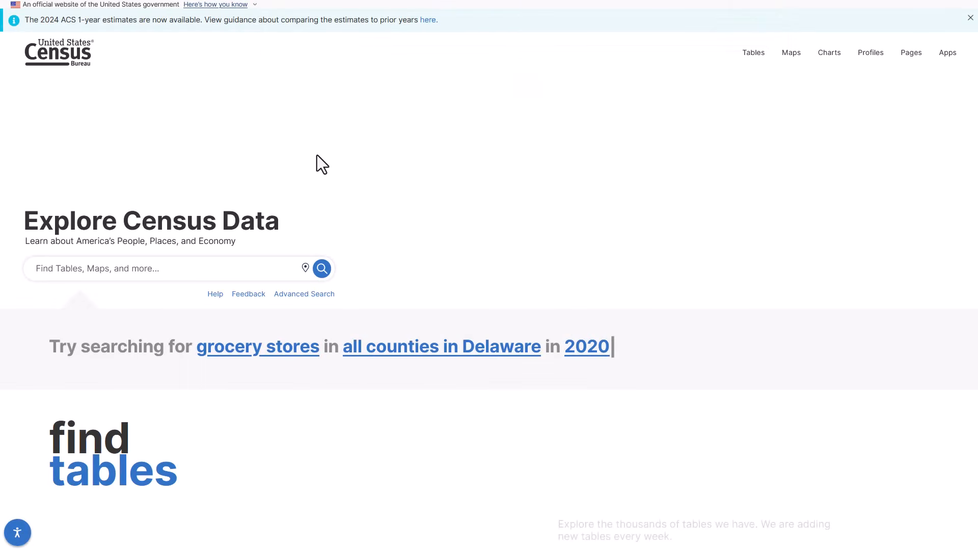
left_click(313, 295)
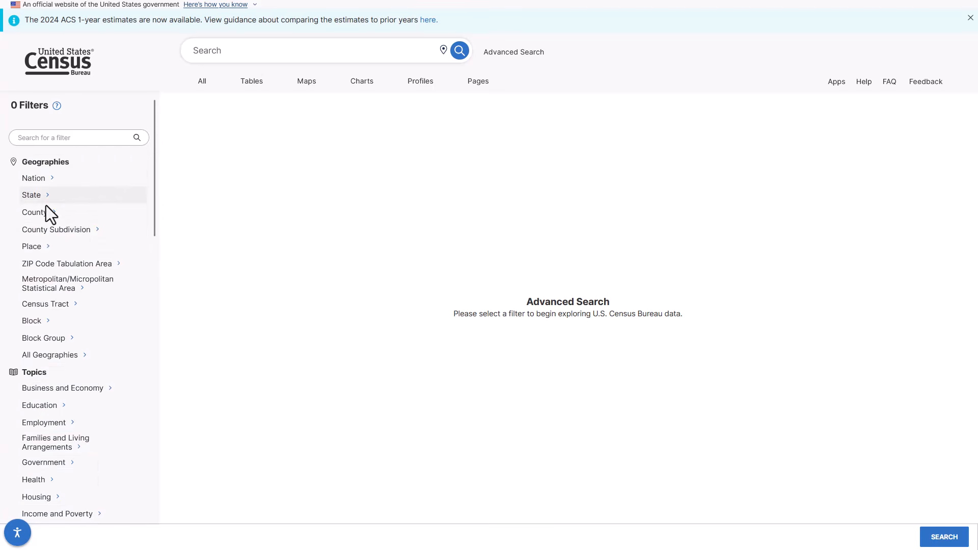
left_click(39, 304)
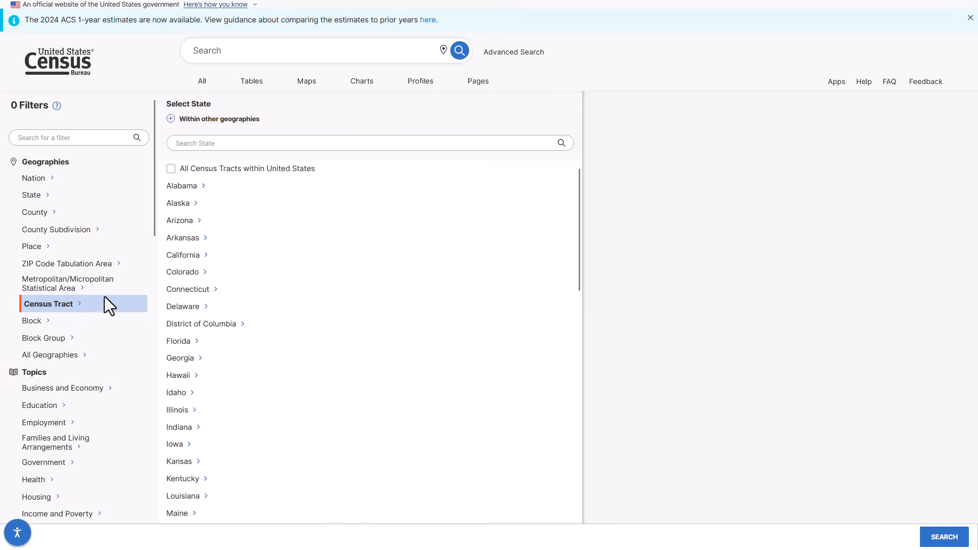
left_click(187, 305)
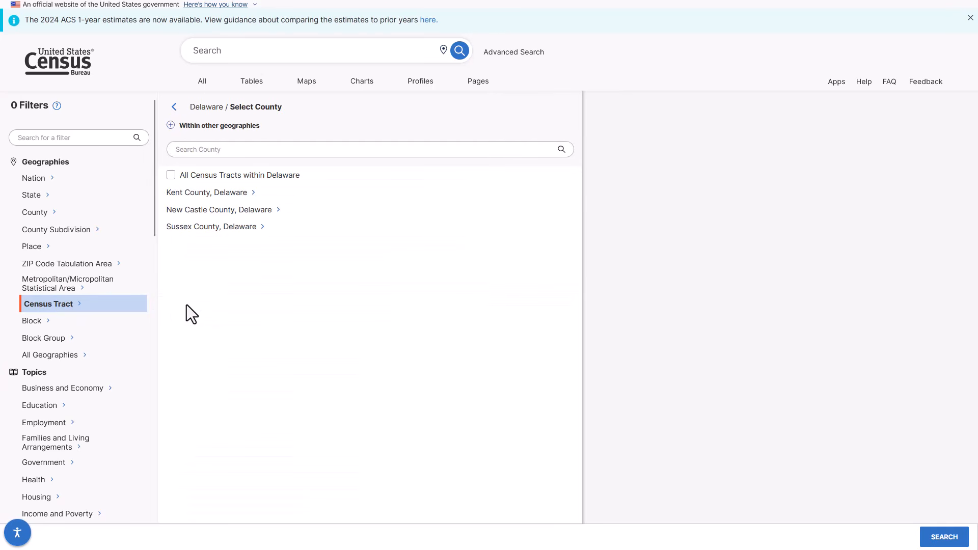
left_click(171, 175)
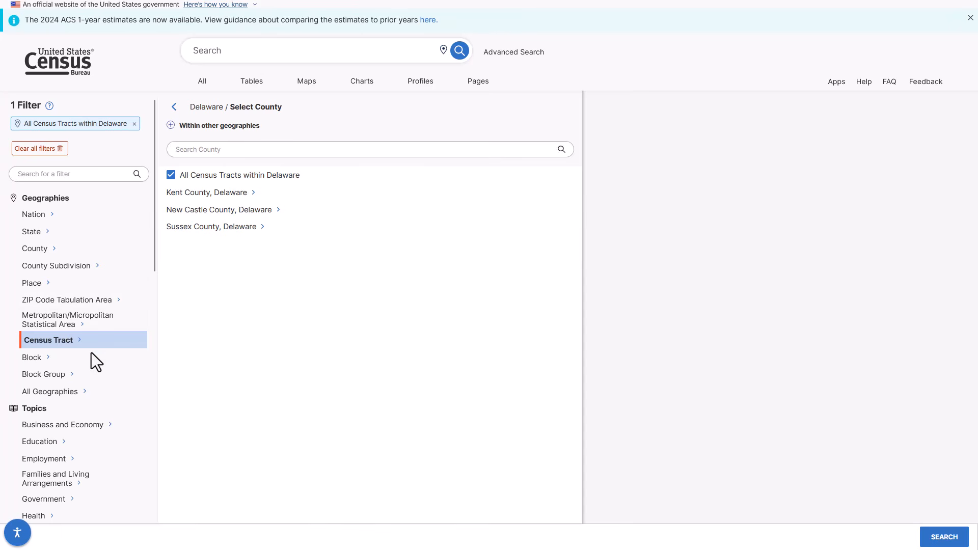
Add the Poverty topic filter from the Income and Poverty topics and run the search
scroll(76, 405, "down", 2)
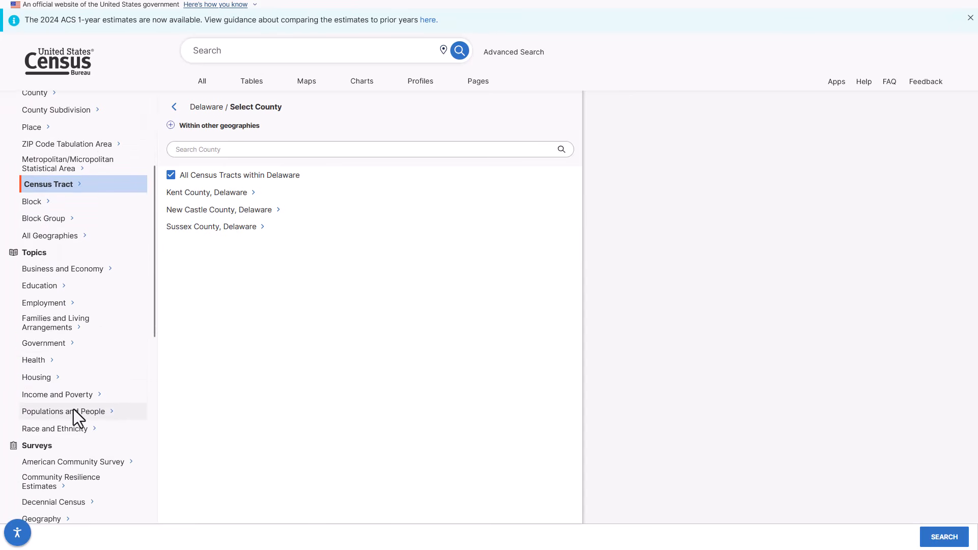
left_click(68, 398)
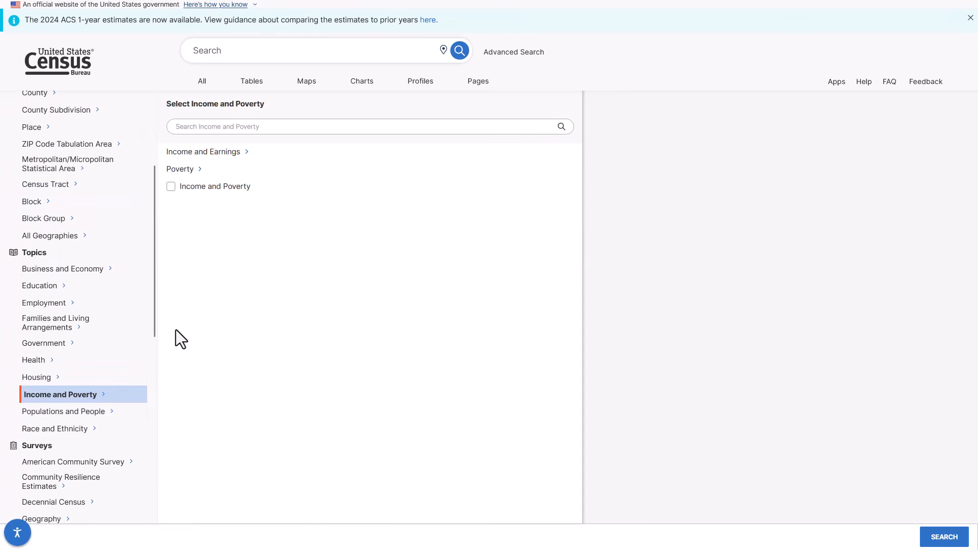
left_click(183, 170)
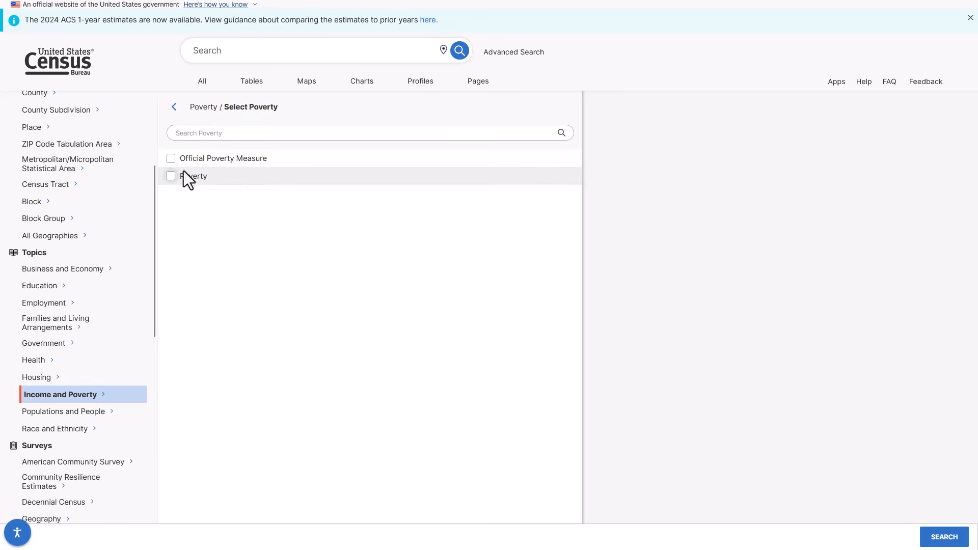
left_click(170, 176)
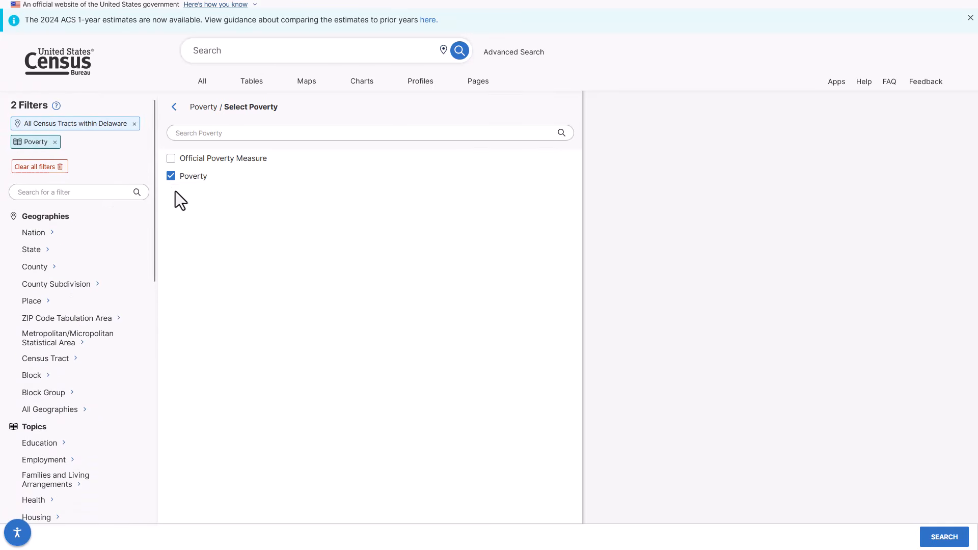
left_click(937, 539)
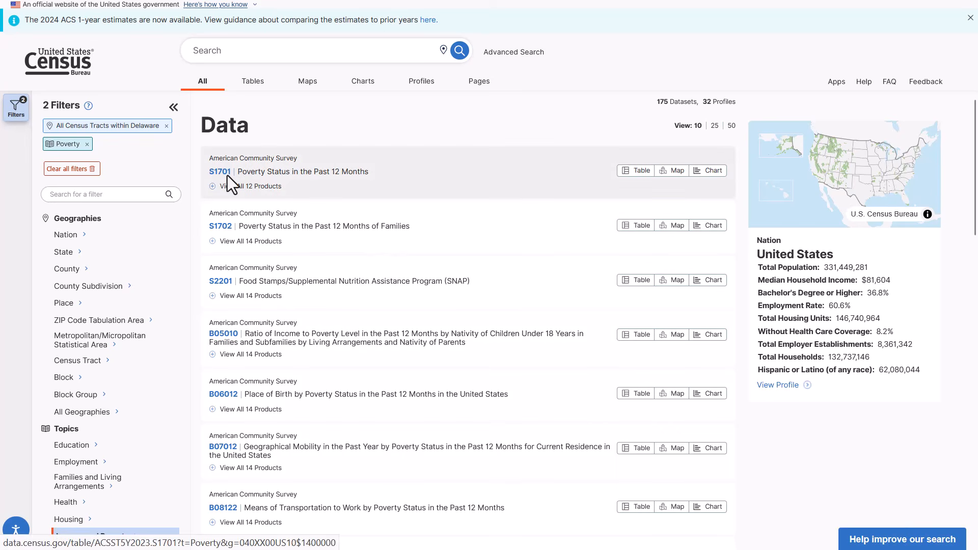
Open table S1701, Poverty Status in the Past 12 Months, display it despite its size, and collapse the results list
left_click(219, 178)
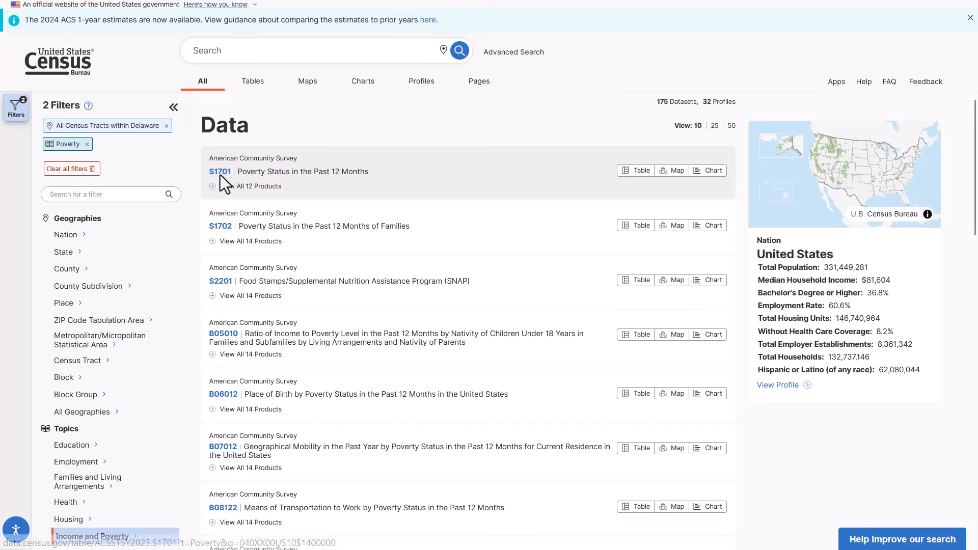
left_click(222, 175)
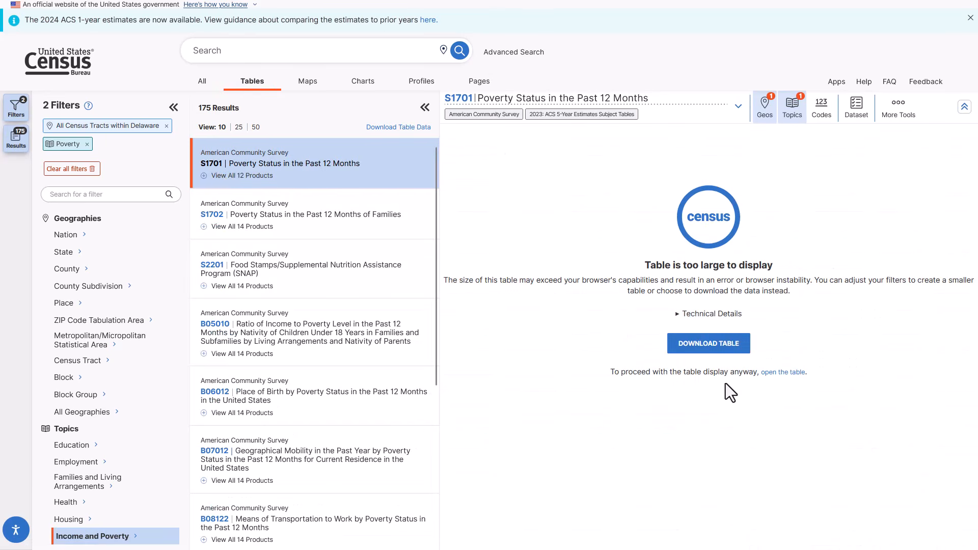
left_click(786, 373)
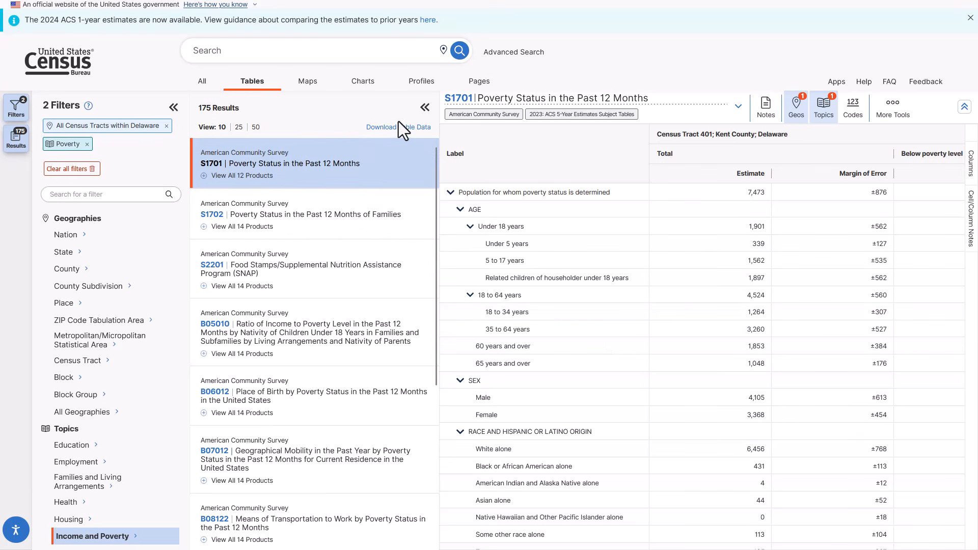
left_click(424, 111)
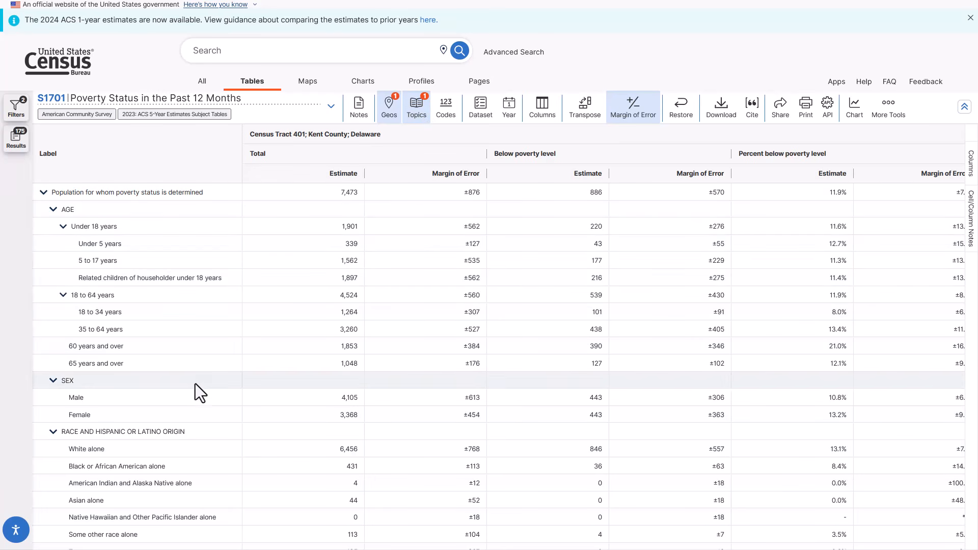
Examine the Female row's poverty estimates and margins of error across the Kent County census tracts from 401 to 402.04
left_click(168, 413)
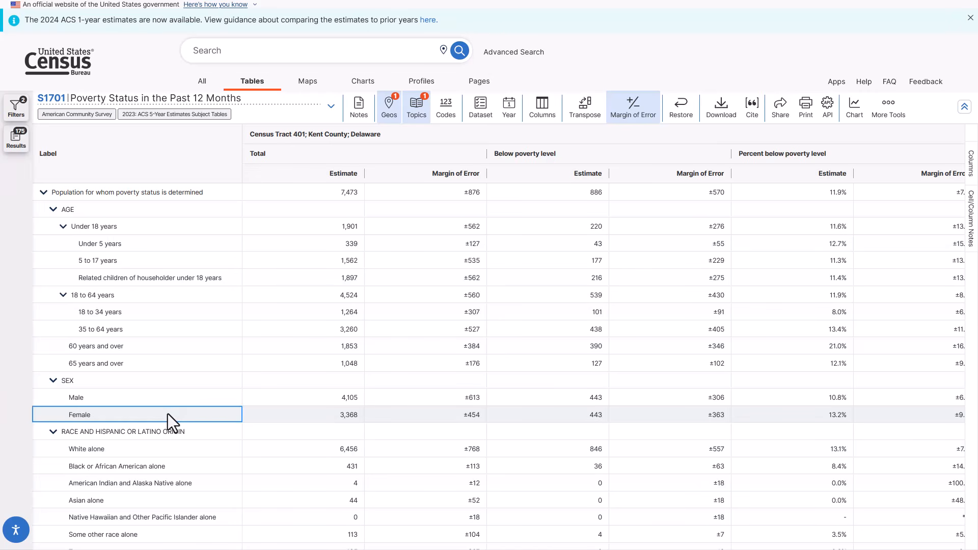
key("Right")
key("Right")
key("Right")
key("Right")
key("Right")
key("Right")
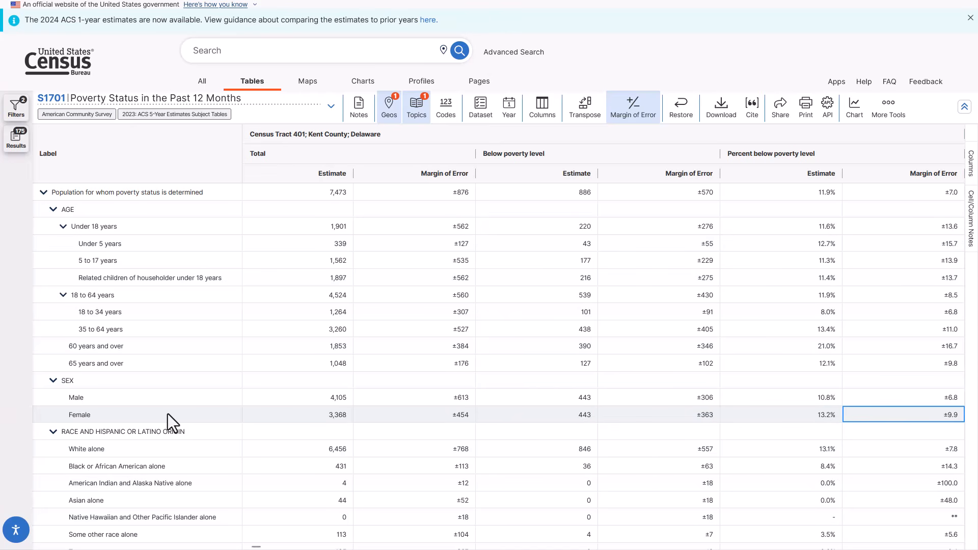
key("Left")
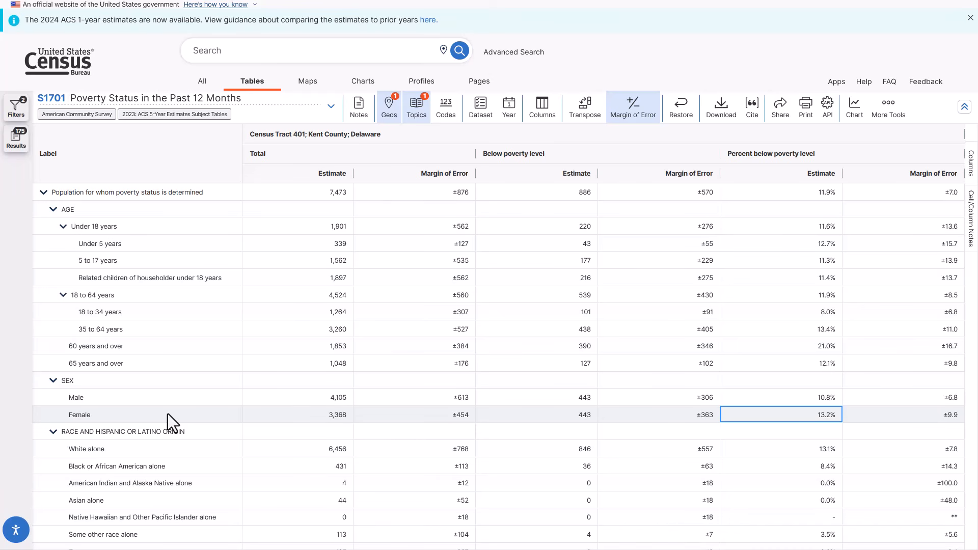
key("Right")
key("Right")
key("Right")
key("Right")
key("Right")
key("Right")
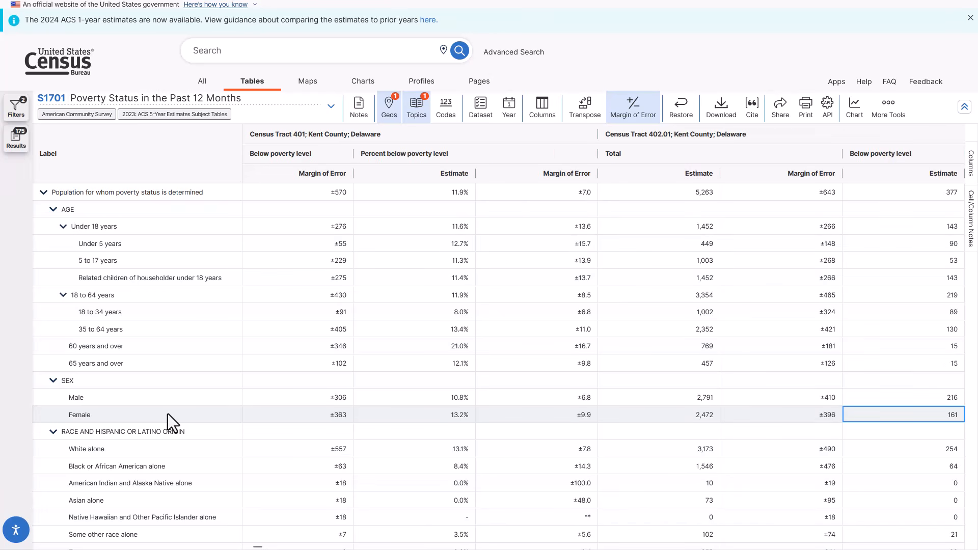
key("Right")
key("Right")
key("Right")
key("Right")
key("Right")
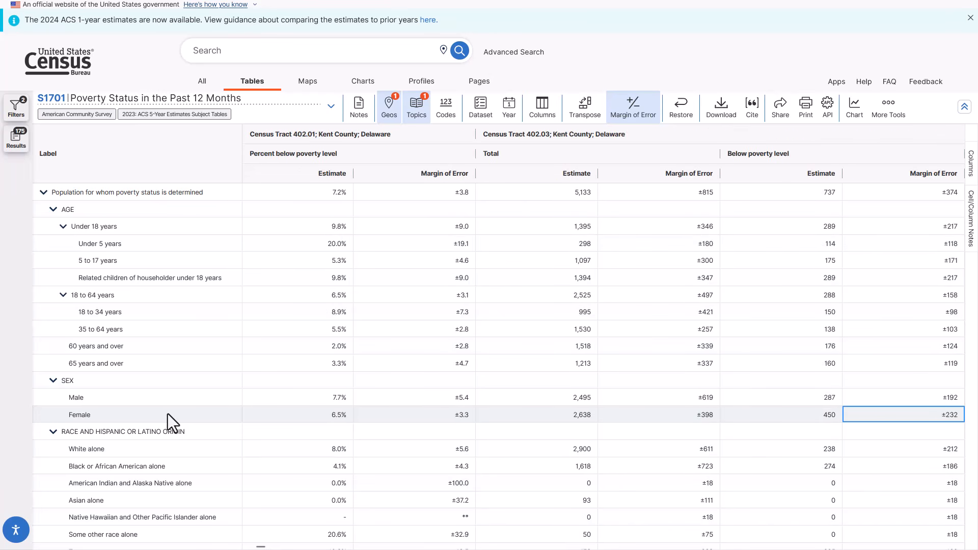
key("Right")
key("Right")
key("Right")
key("Right")
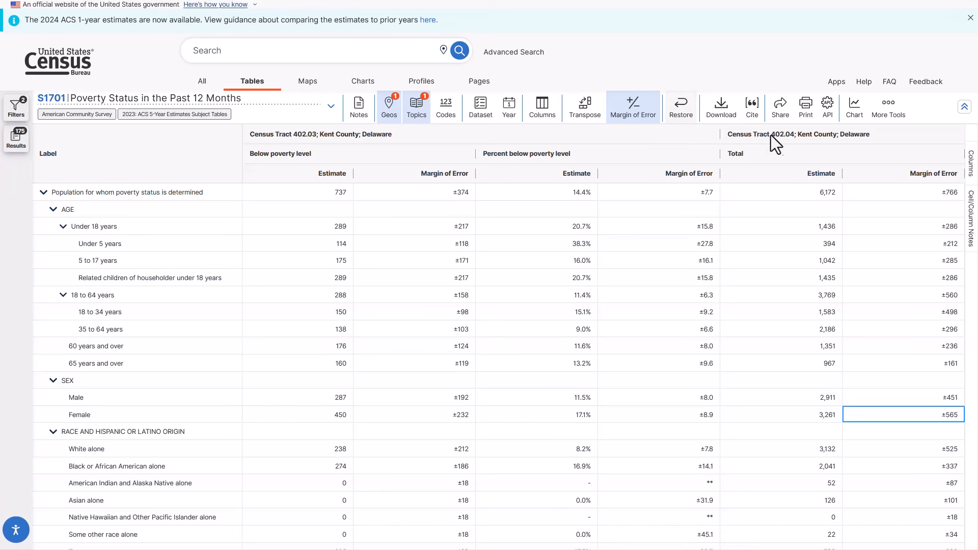
Show the poverty table as a map and set the mapped variable to Female under SEX
left_click(889, 103)
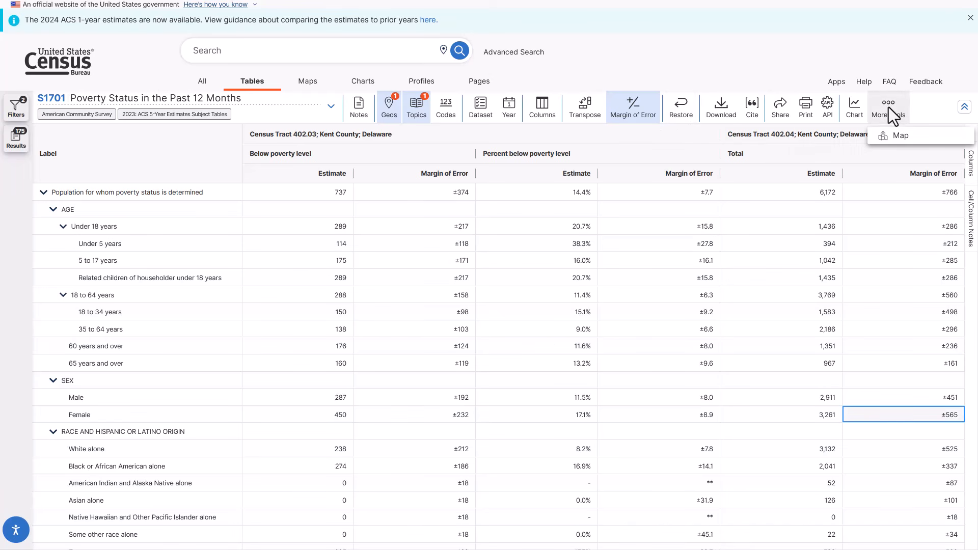
left_click(896, 135)
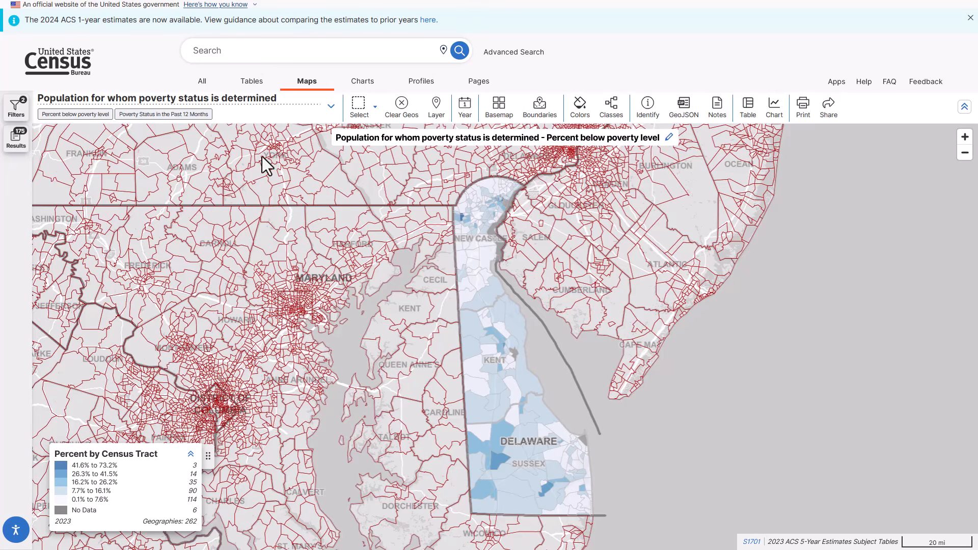
left_click(330, 107)
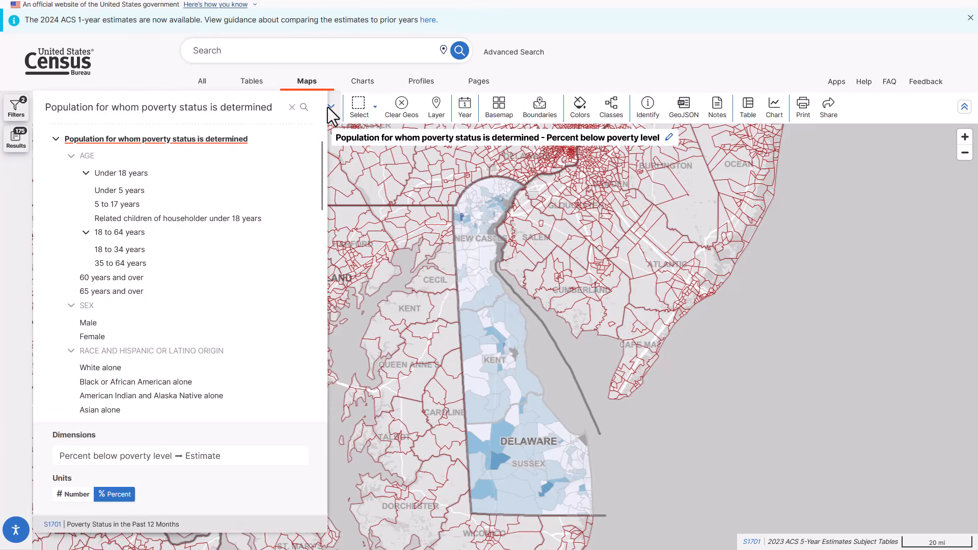
scroll(191, 255, "down", 1)
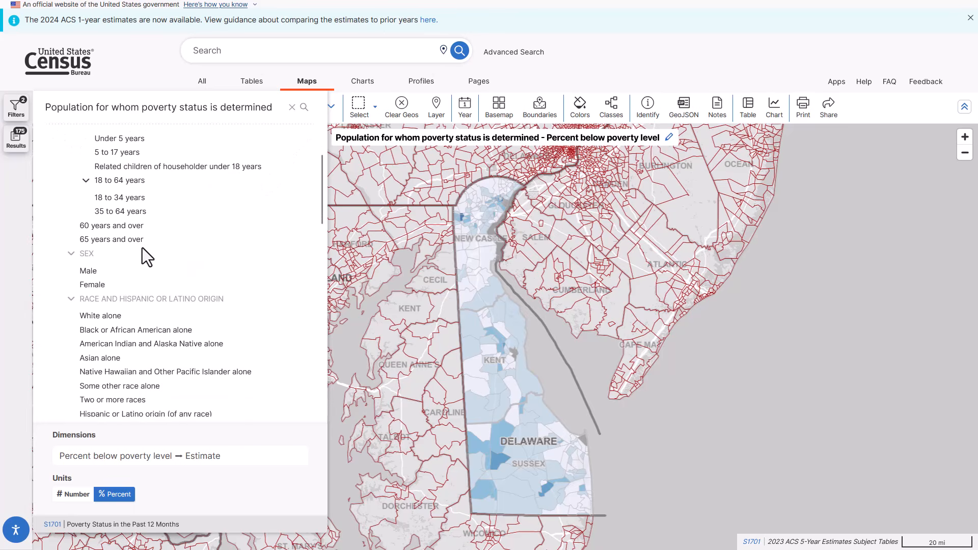
left_click(92, 285)
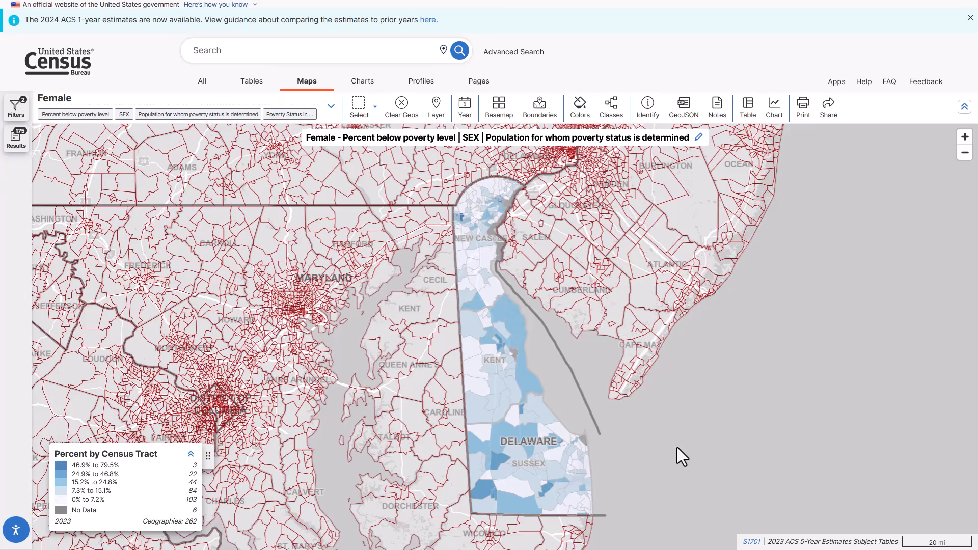
Box-select the Maryland census tracts along Delaware's western border, and deselect Census Tract 301 in Cecil County
left_click(368, 111)
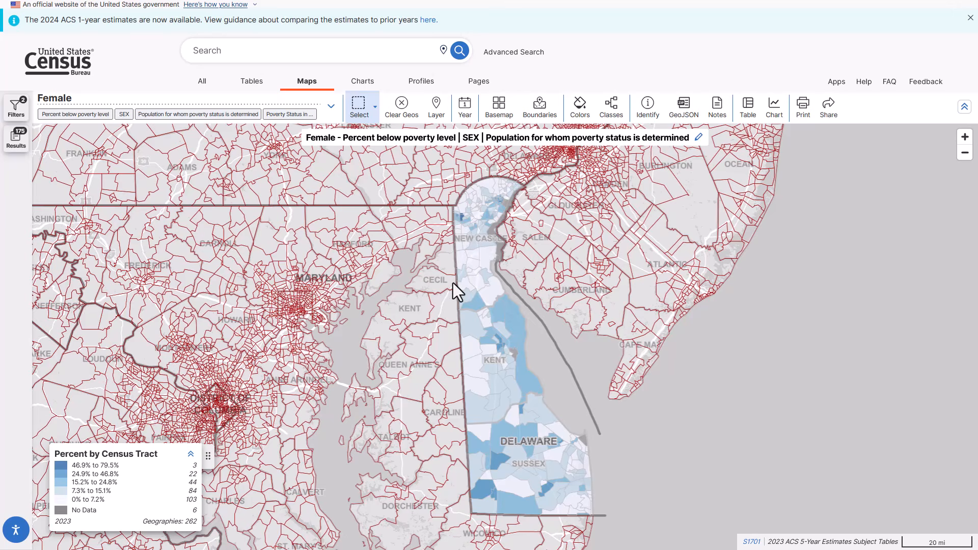
left_click_drag(448, 283, 453, 361)
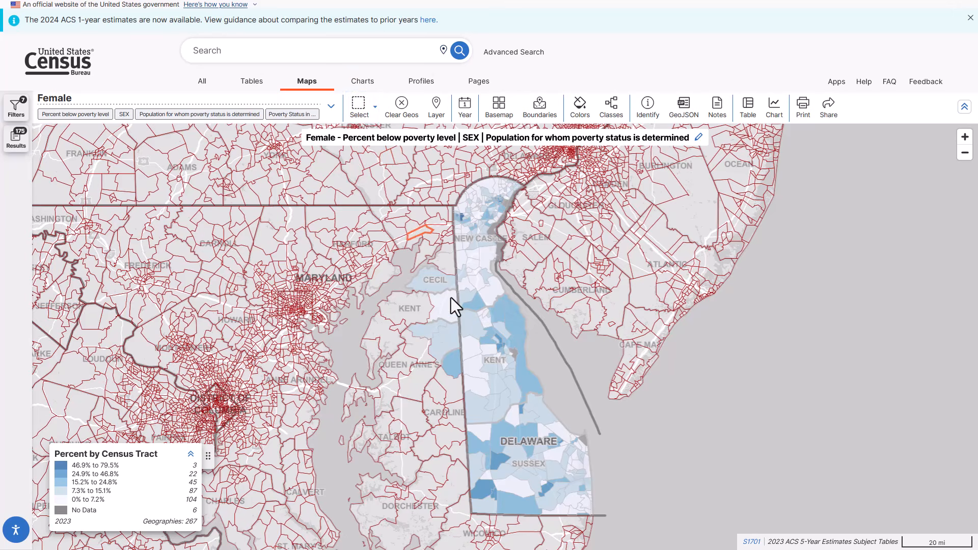
left_click(438, 288)
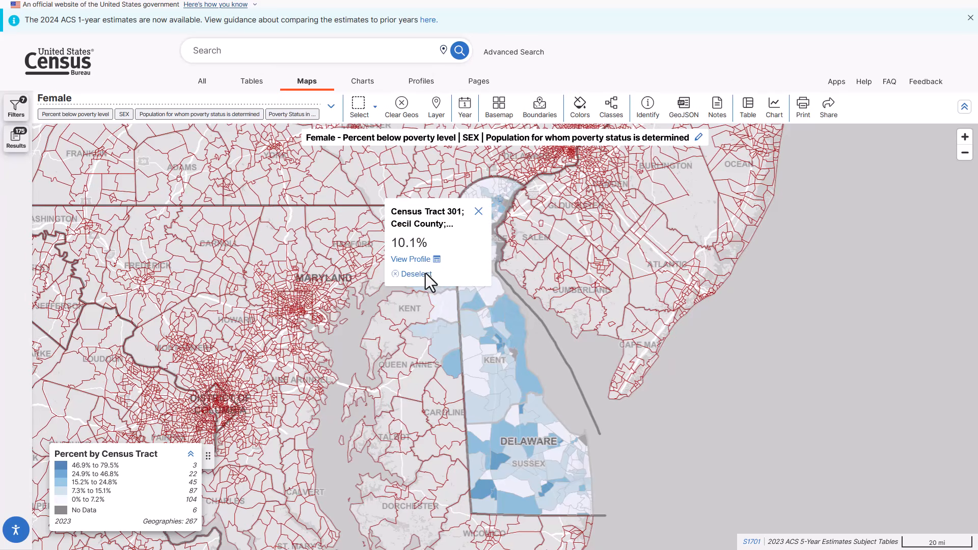
left_click(423, 273)
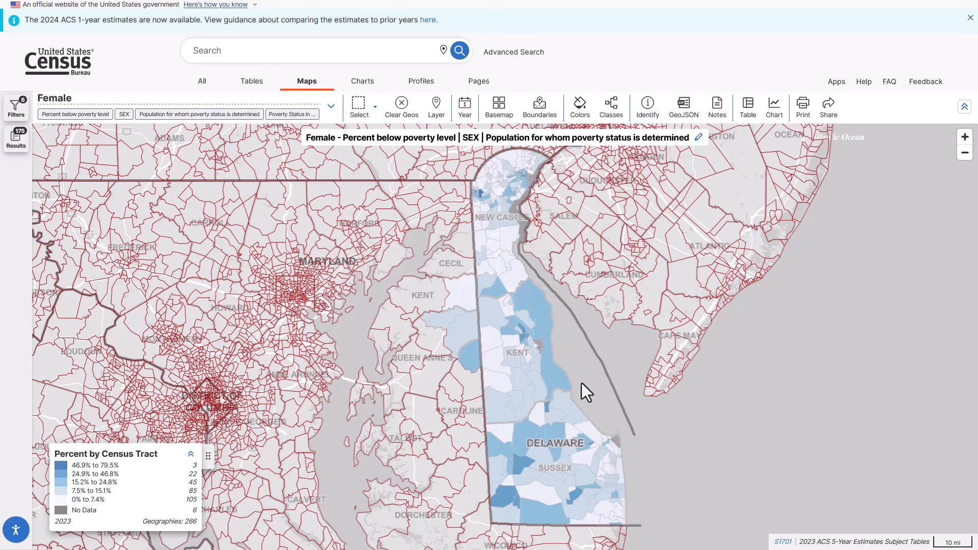
View the female poverty percentages by census tract as a bar chart and return to the map
left_click(774, 107)
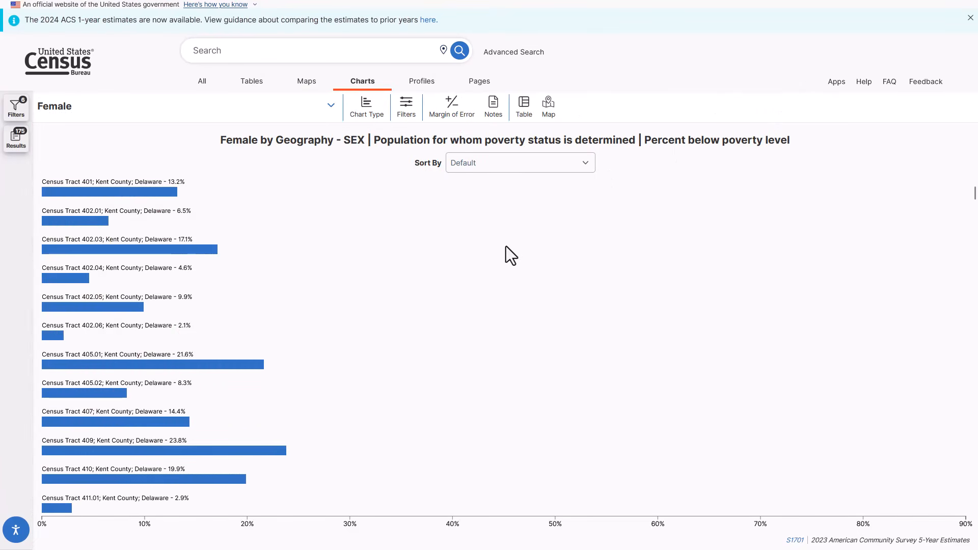
scroll(395, 303, "down", 5)
scroll(395, 303, "up", 5)
left_click(548, 110)
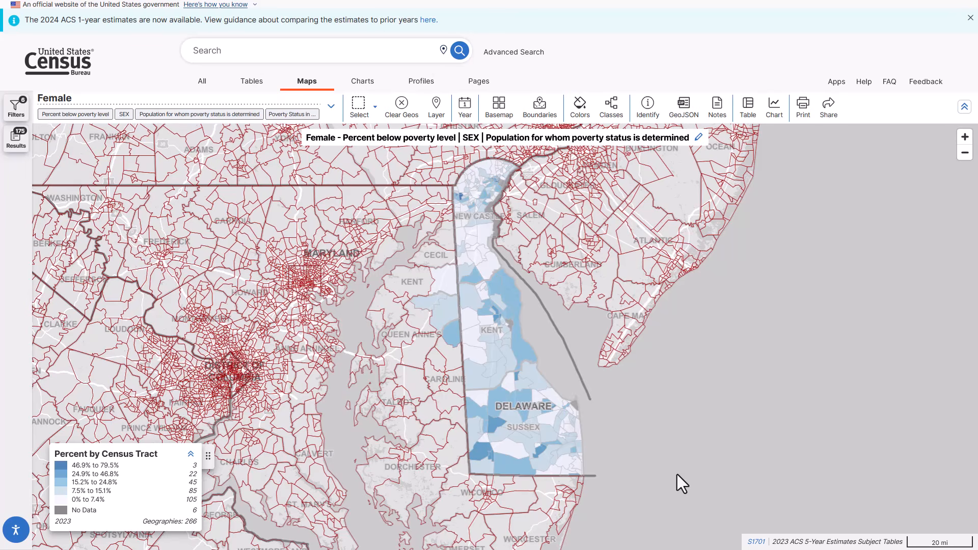
Read through the notes on the Poverty Status in the Past 12 Months data and close them
left_click(718, 108)
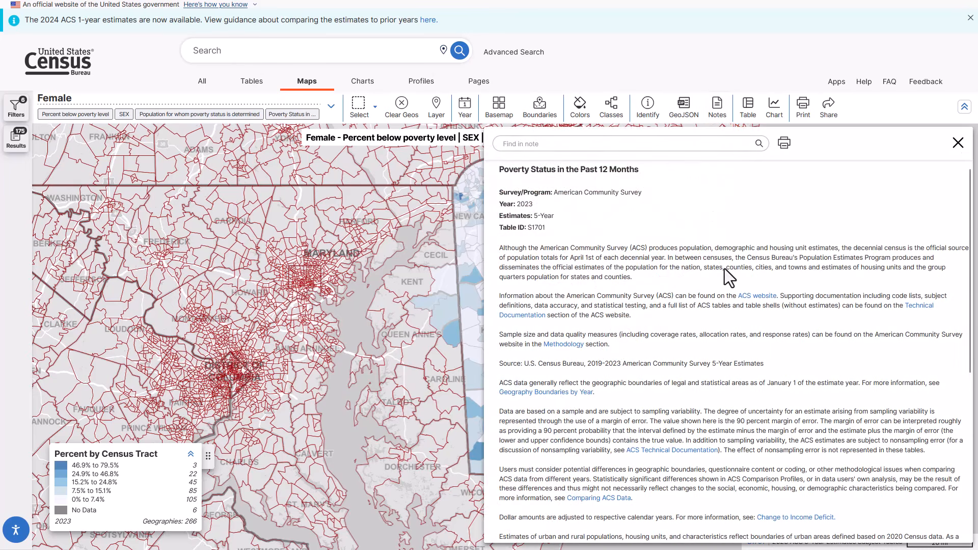
scroll(727, 301, "down", 1)
scroll(728, 303, "down", 3)
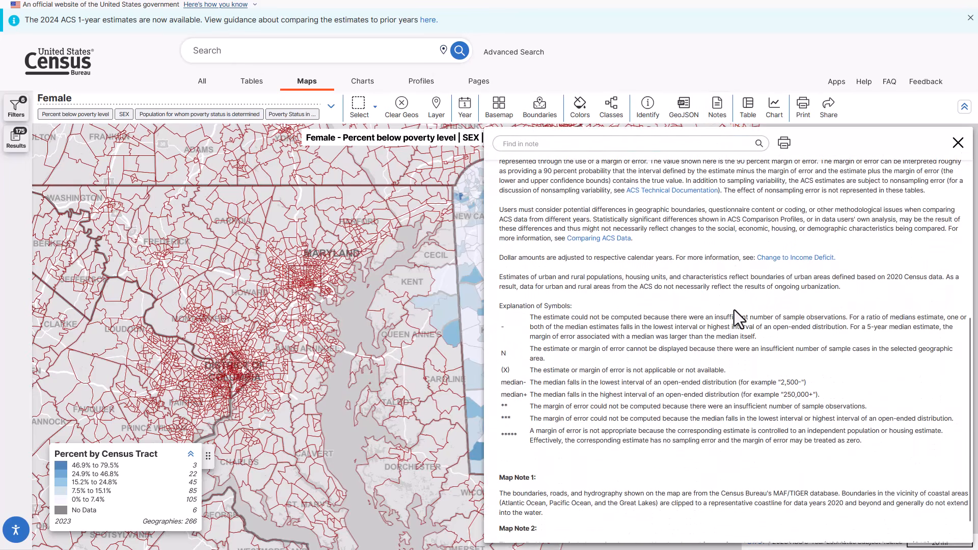
scroll(735, 310, "up", 3)
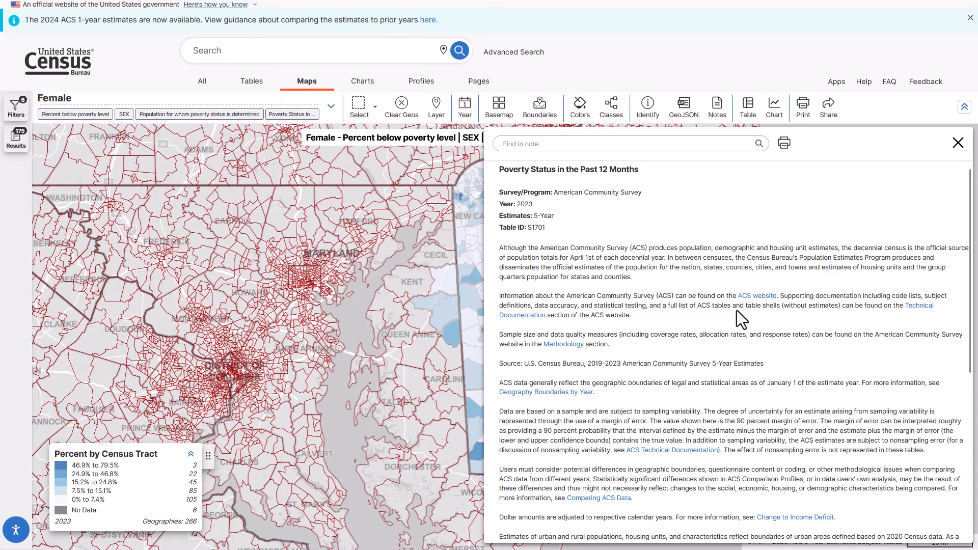
left_click(958, 143)
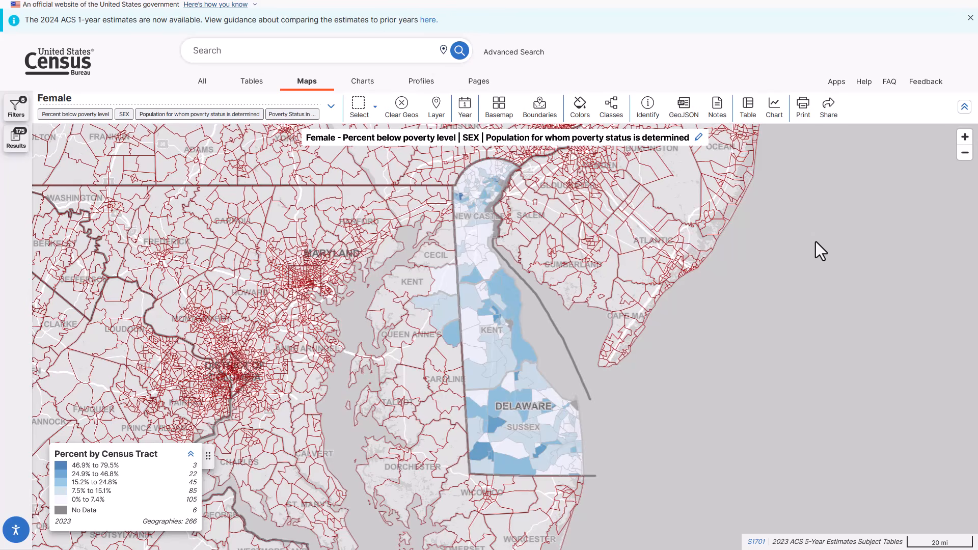
Recolor the census-tract map with the sequential purple color scheme
left_click(581, 109)
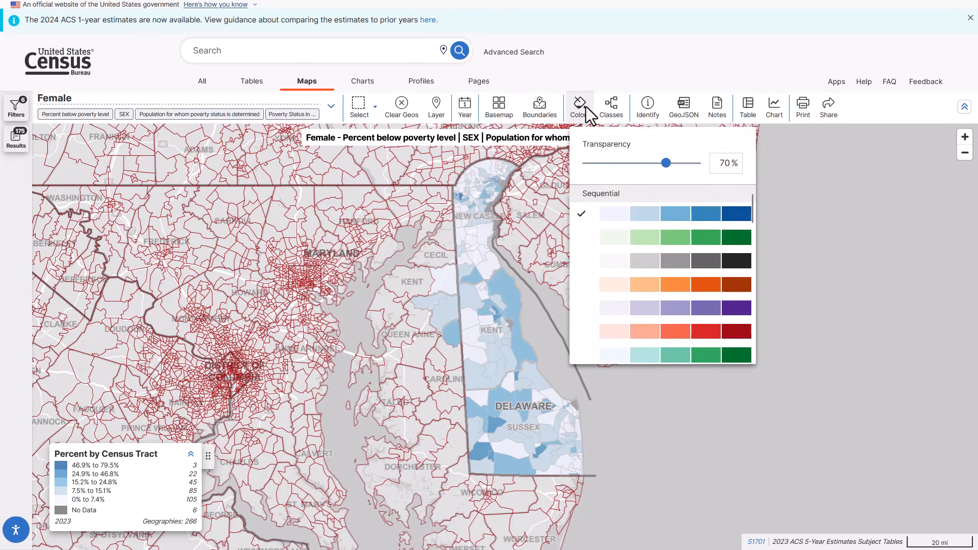
scroll(649, 287, "down", 1)
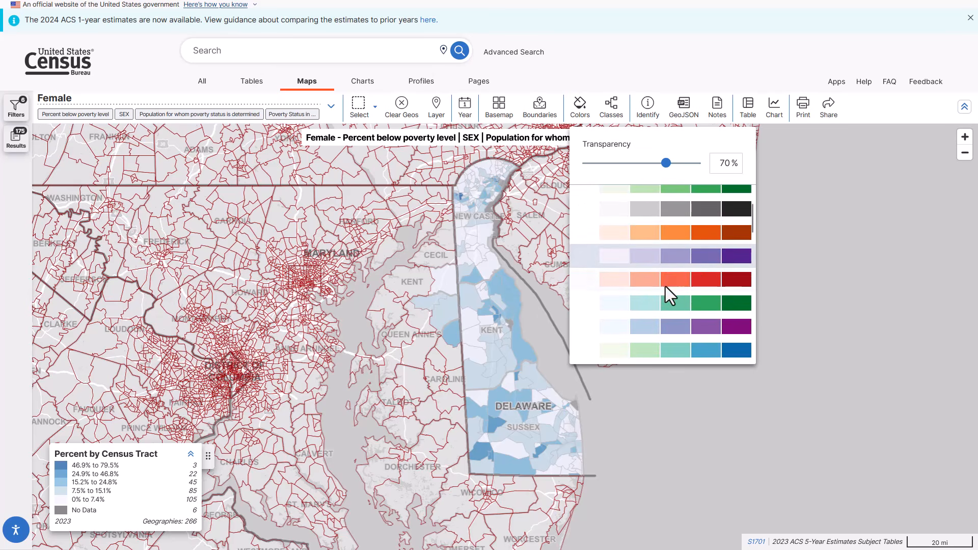
scroll(665, 285, "up", 1)
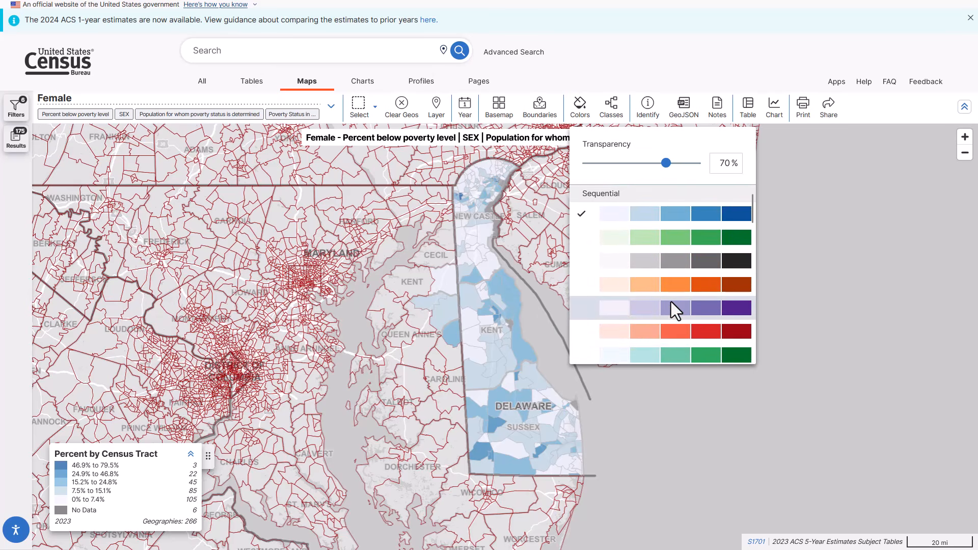
left_click(671, 305)
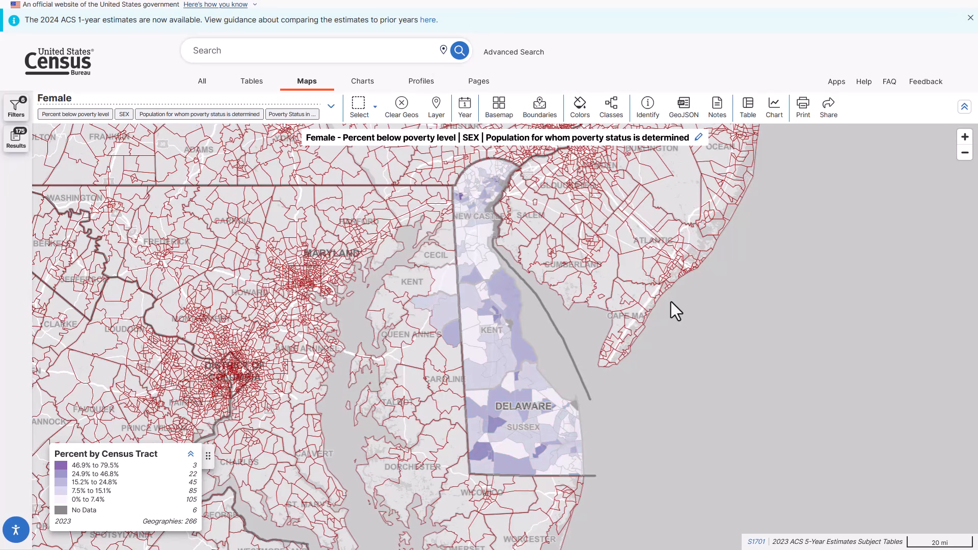
Set the map's natural-breaks classification to 6 data classes and close the class settings
left_click(618, 120)
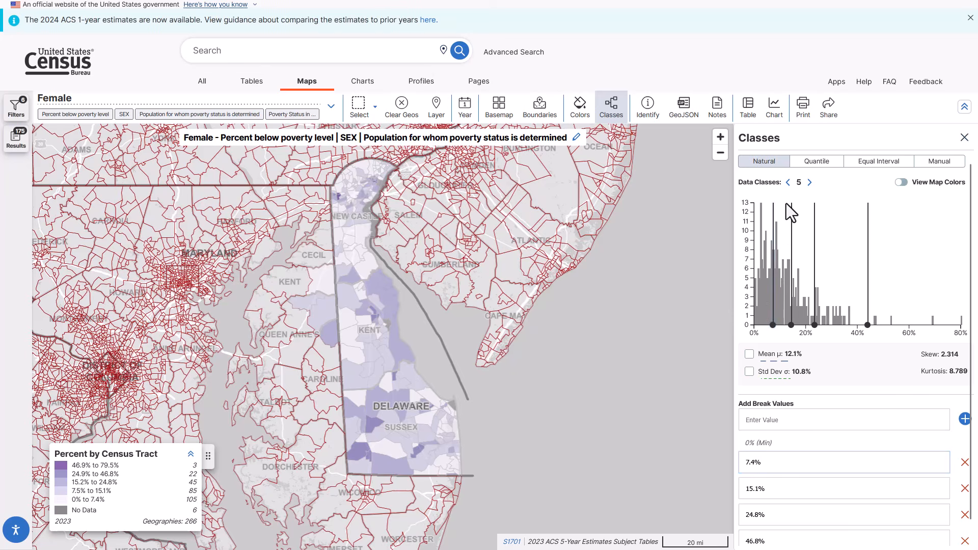
left_click(812, 182)
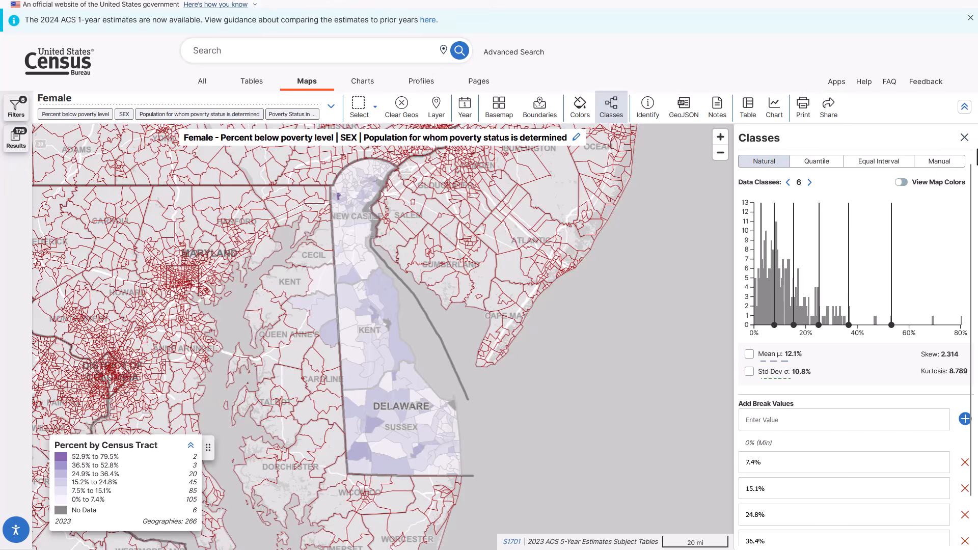
left_click(964, 138)
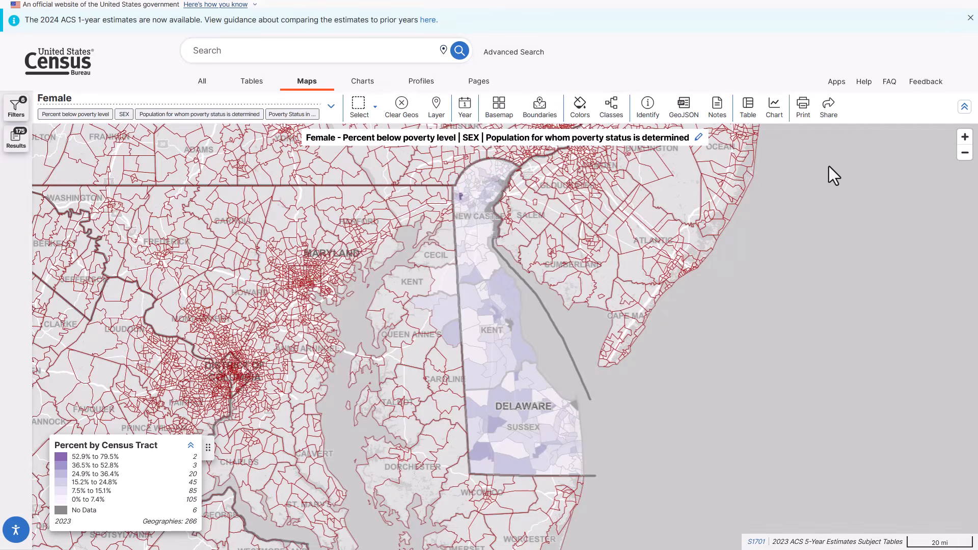
Look through the map table of female poverty estimates and margins of error by census tract, and close it
left_click(750, 108)
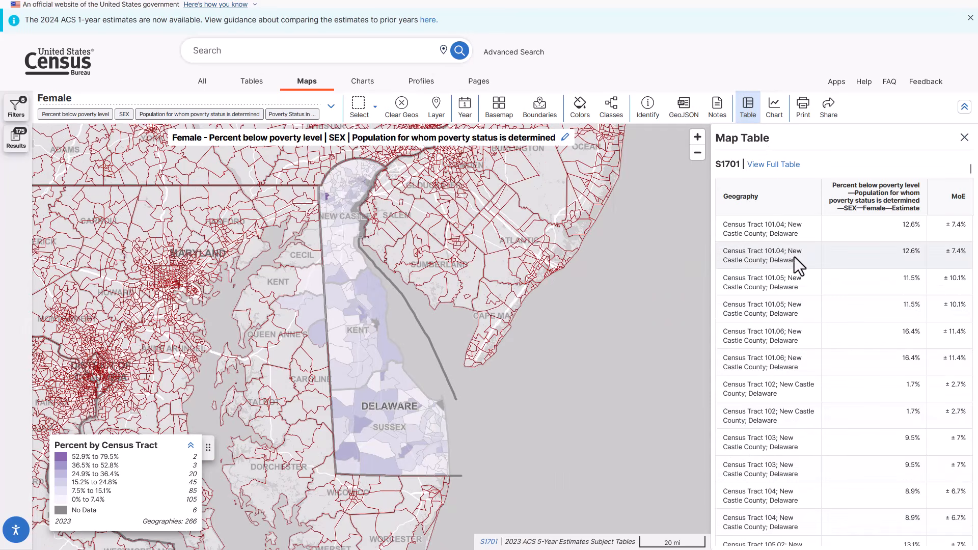
scroll(793, 257, "down", 4)
scroll(794, 259, "down", 5)
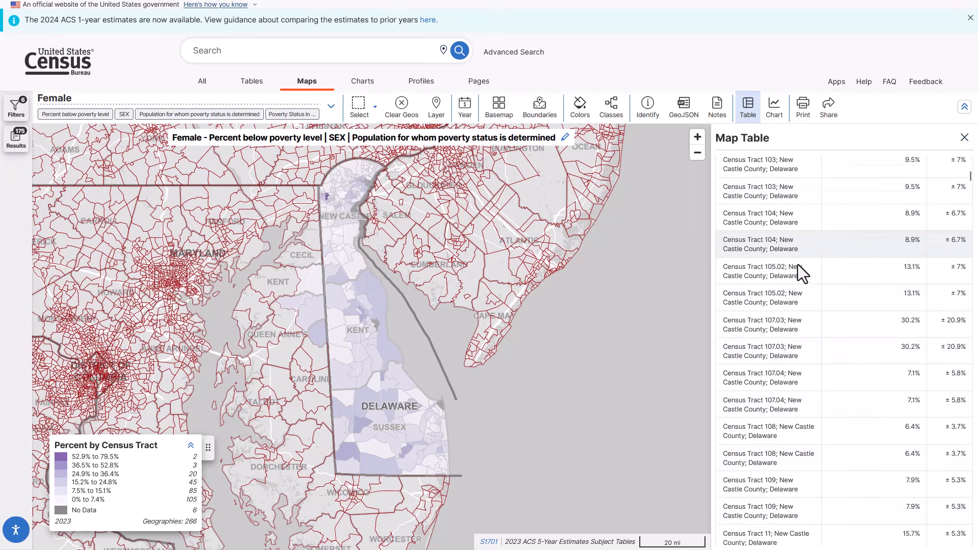
scroll(797, 264, "down", 3)
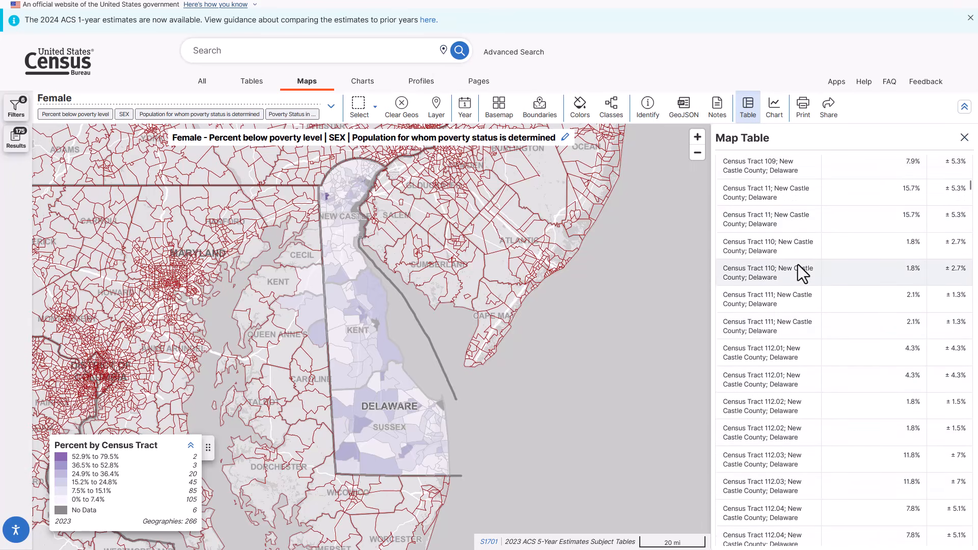
scroll(797, 265, "up", 7)
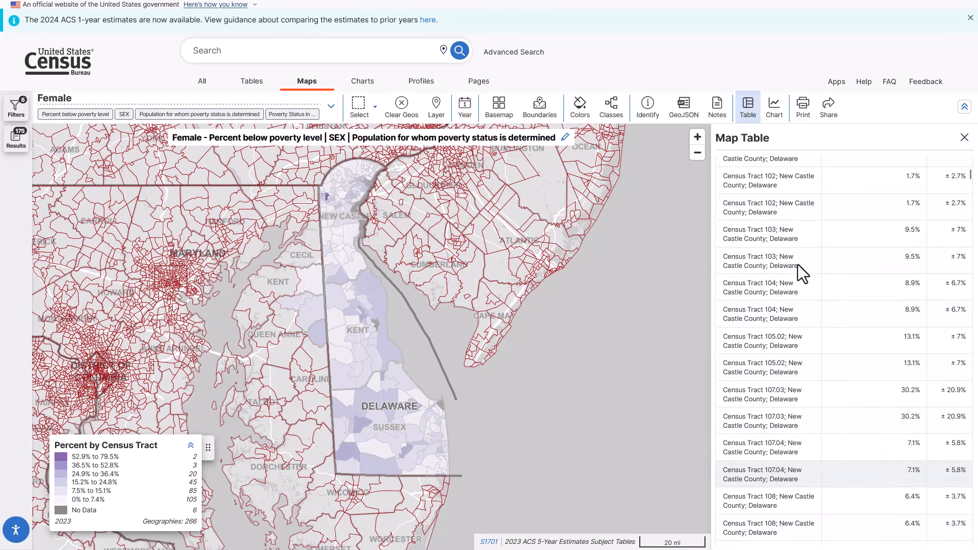
scroll(797, 264, "up", 4)
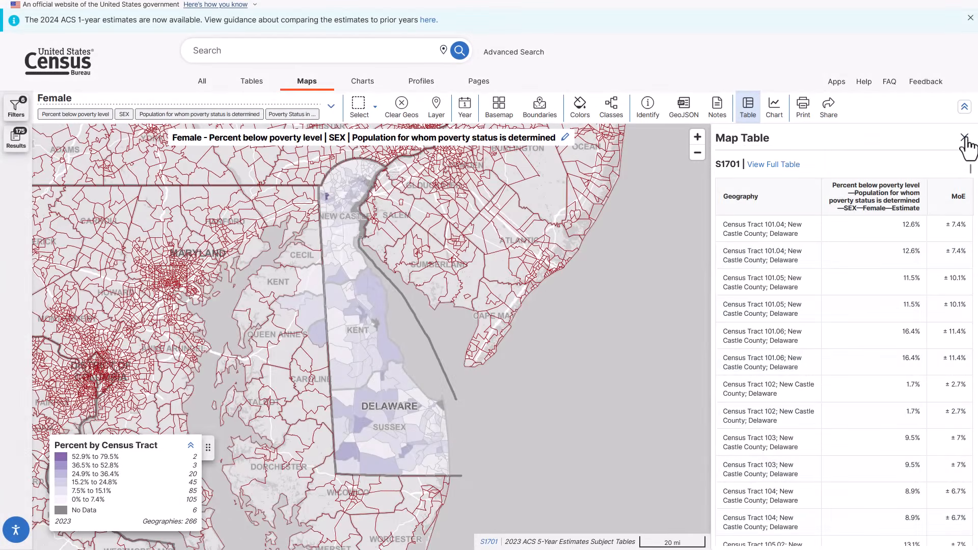
left_click(964, 138)
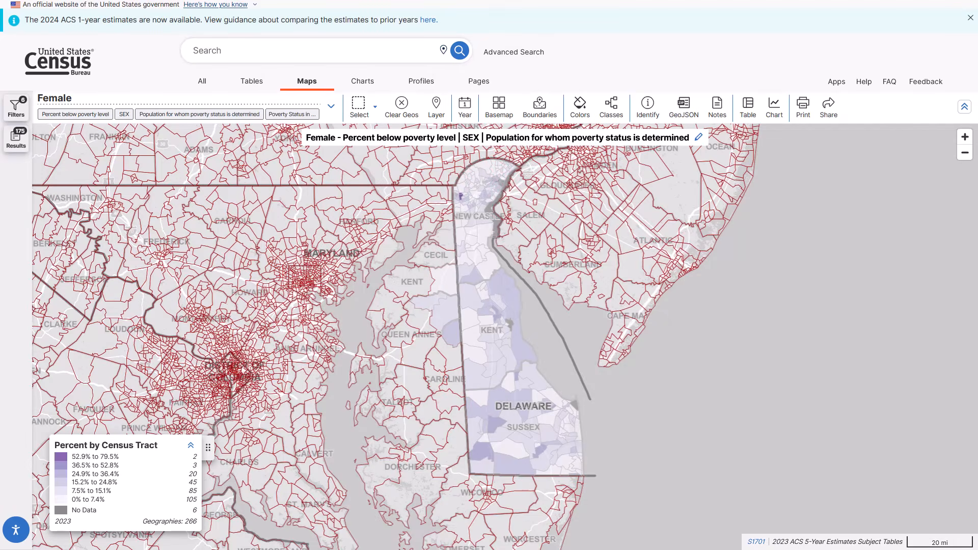